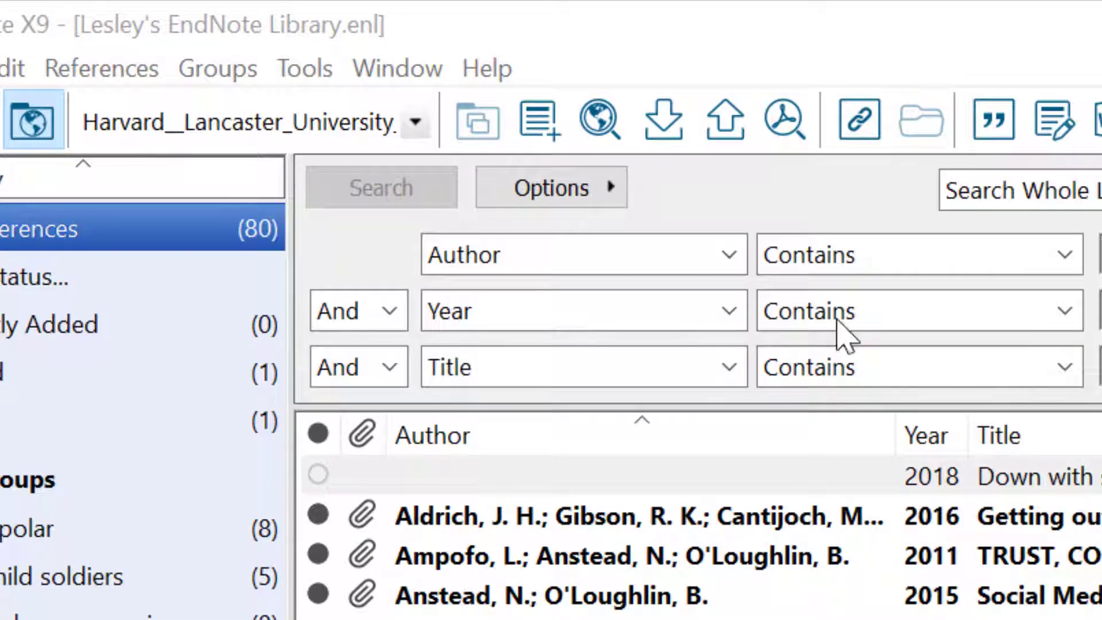
Step: Create a new reference and set its reference type to Web Page
left_click(549, 129)
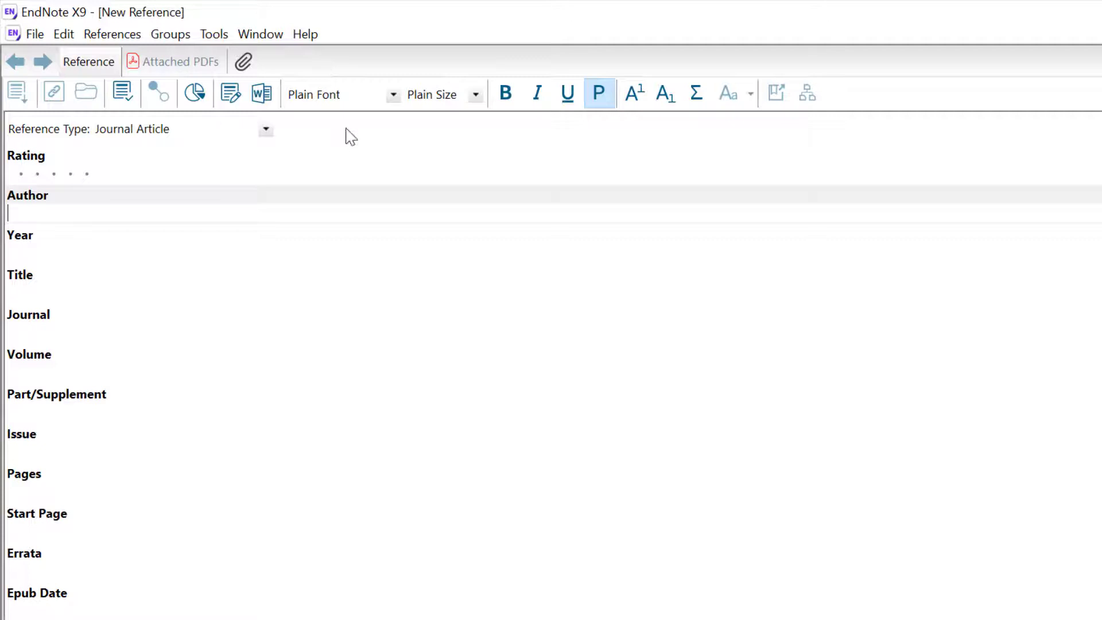
left_click(267, 129)
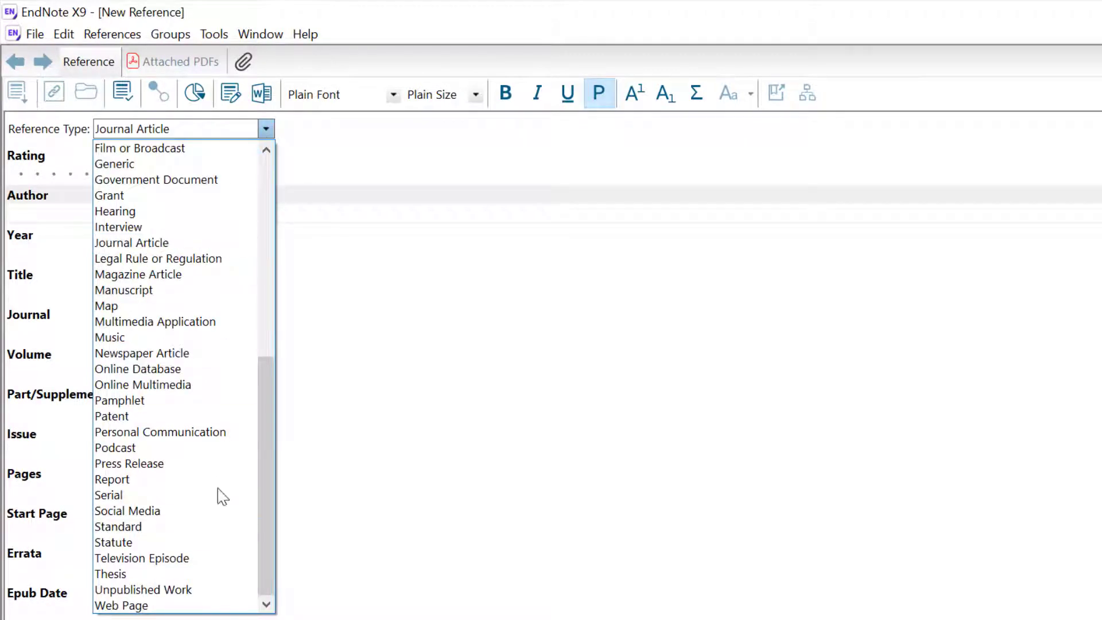
left_click(190, 607)
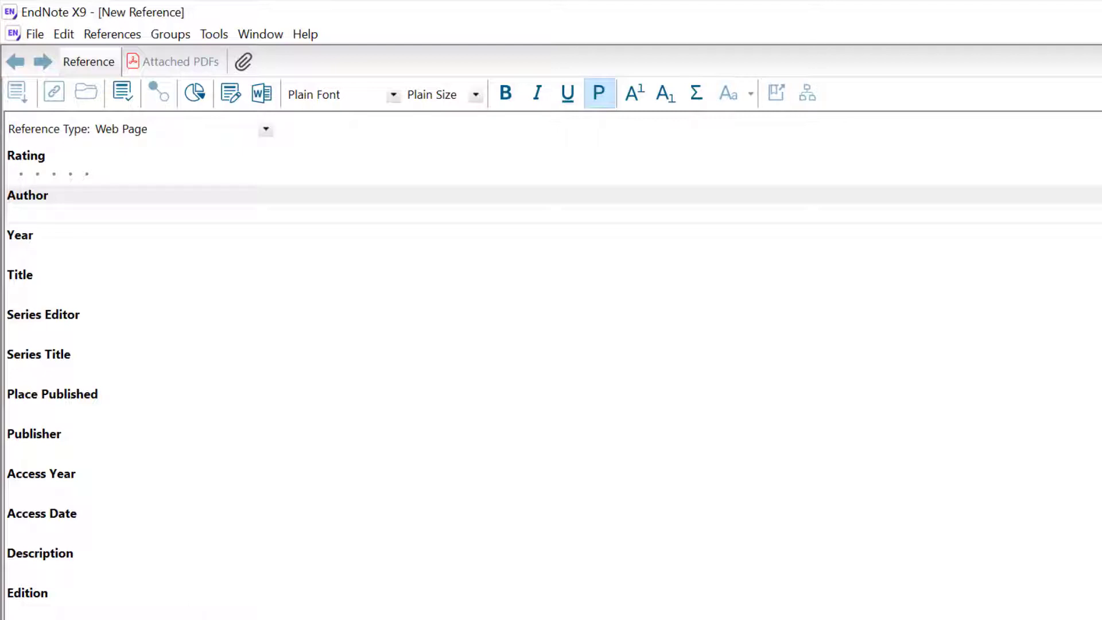
left_click(483, 600)
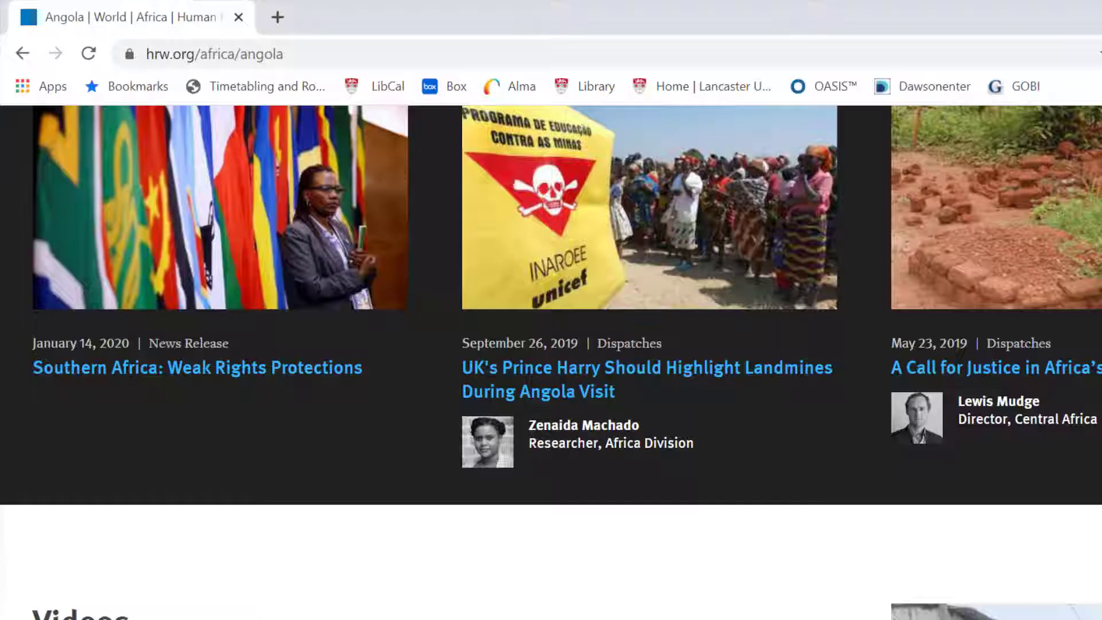
key("Home")
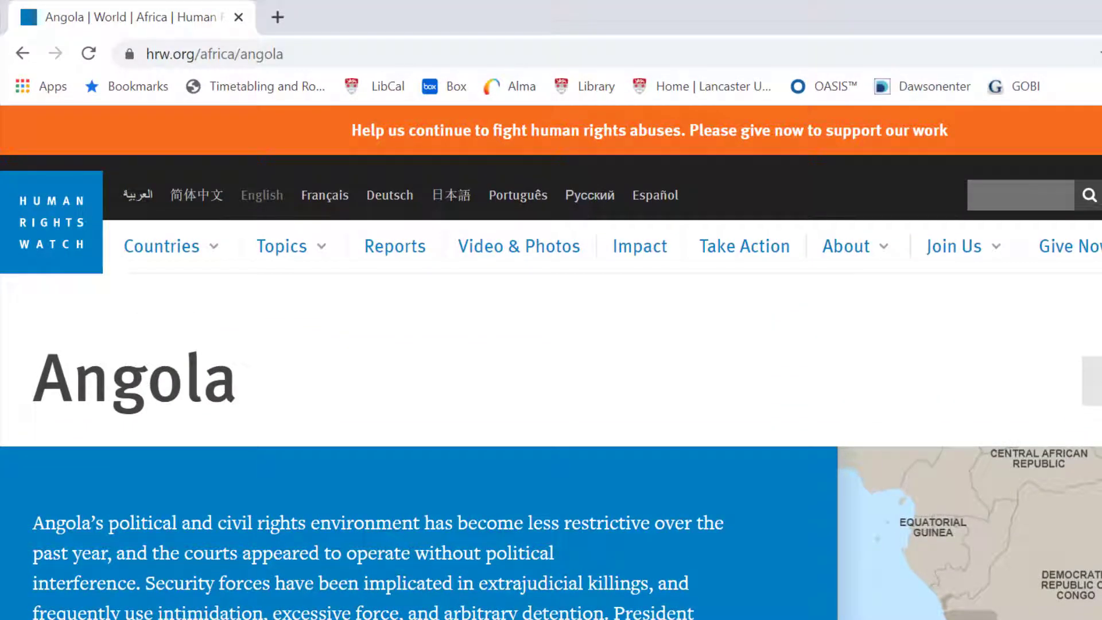
key("alt+Tab")
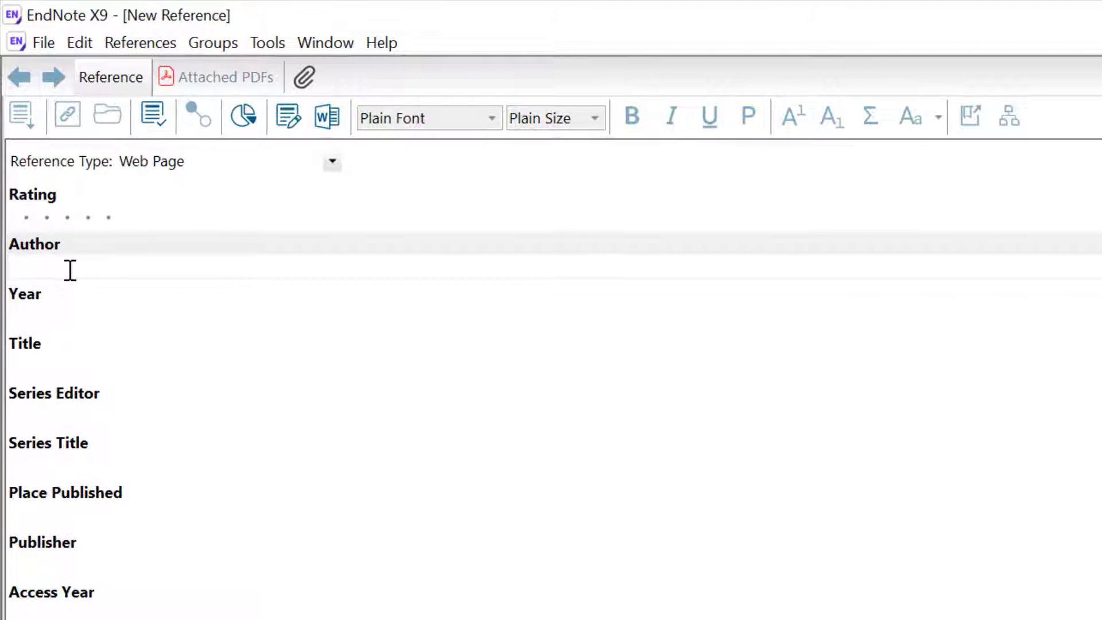
Step: Enter 'Human Rights Watch,' as the author, with a trailing comma for a corporate author
left_click(70, 270)
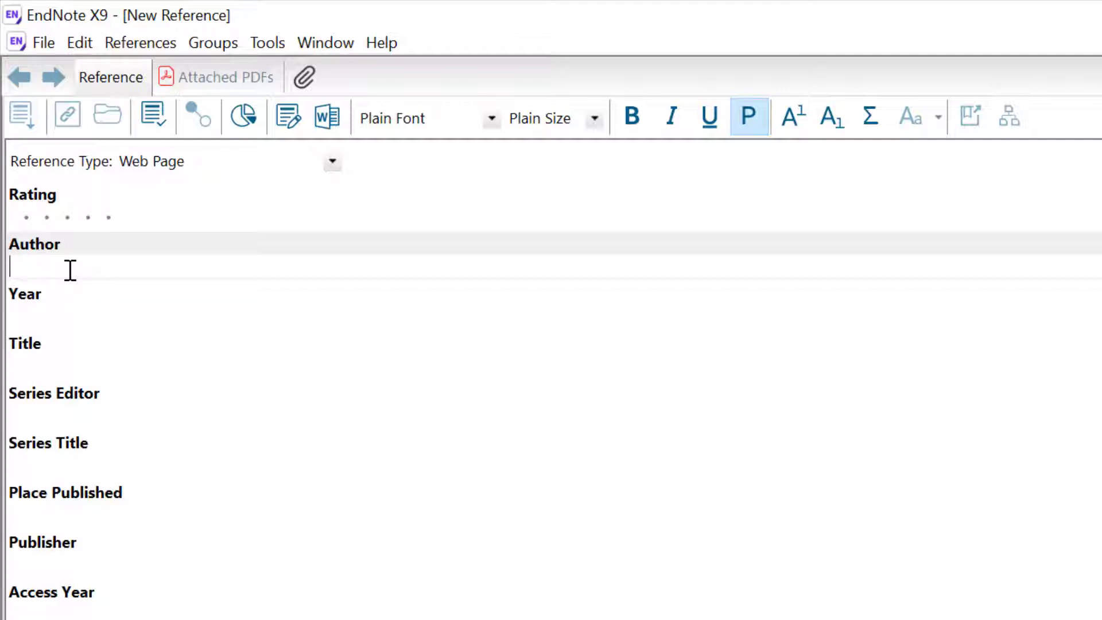
type("Human Fights Watch")
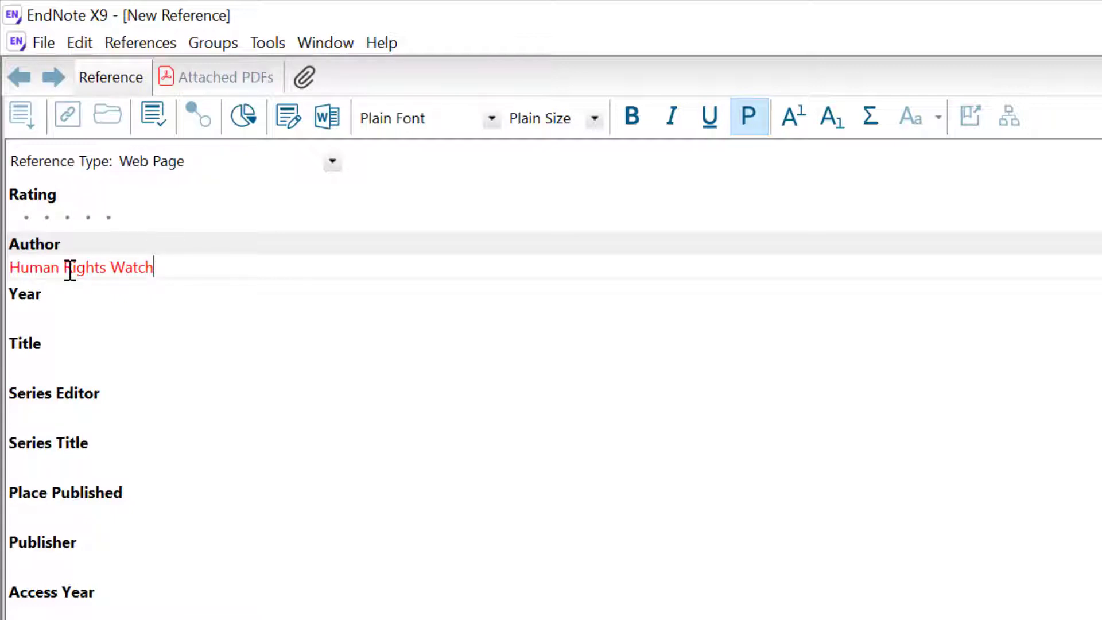
type(",")
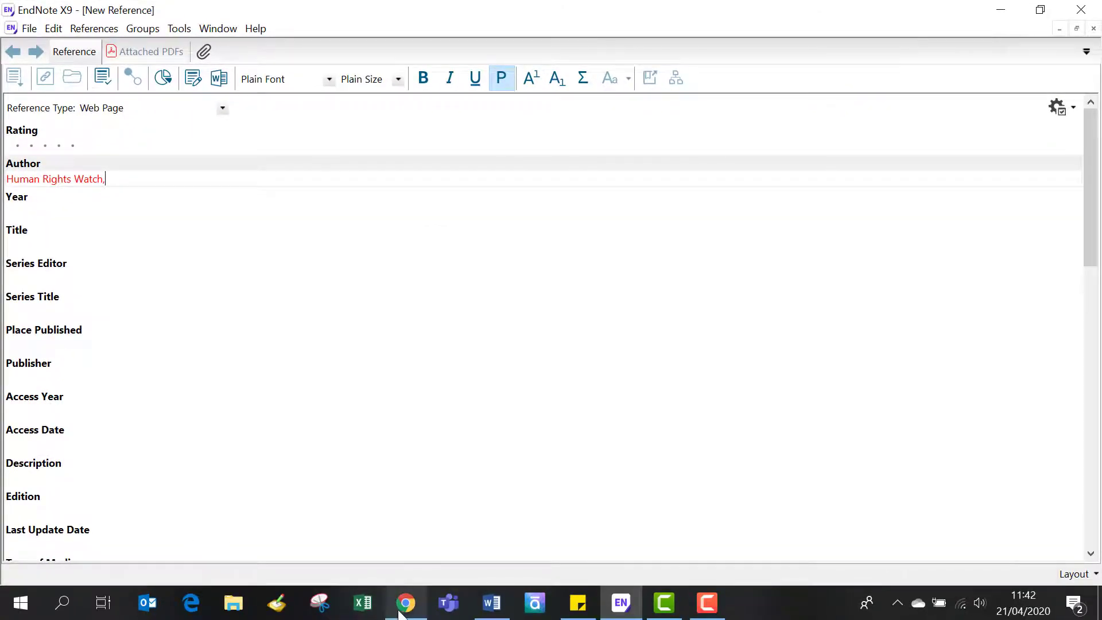
left_click(405, 604)
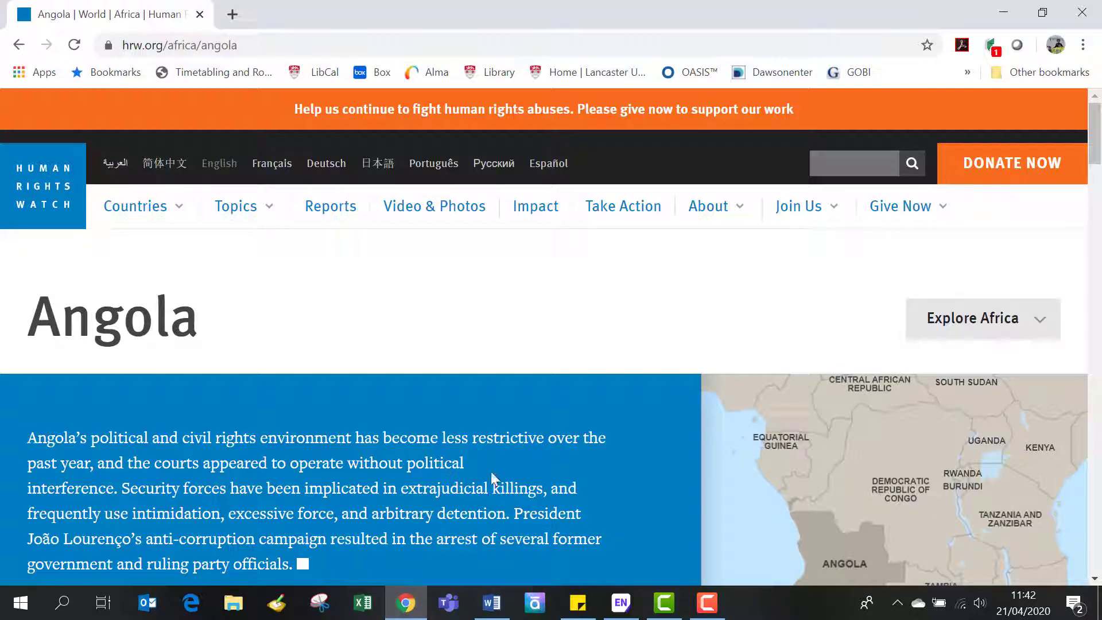
scroll(543, 390, "down", 3)
scroll(542, 387, "down", 20)
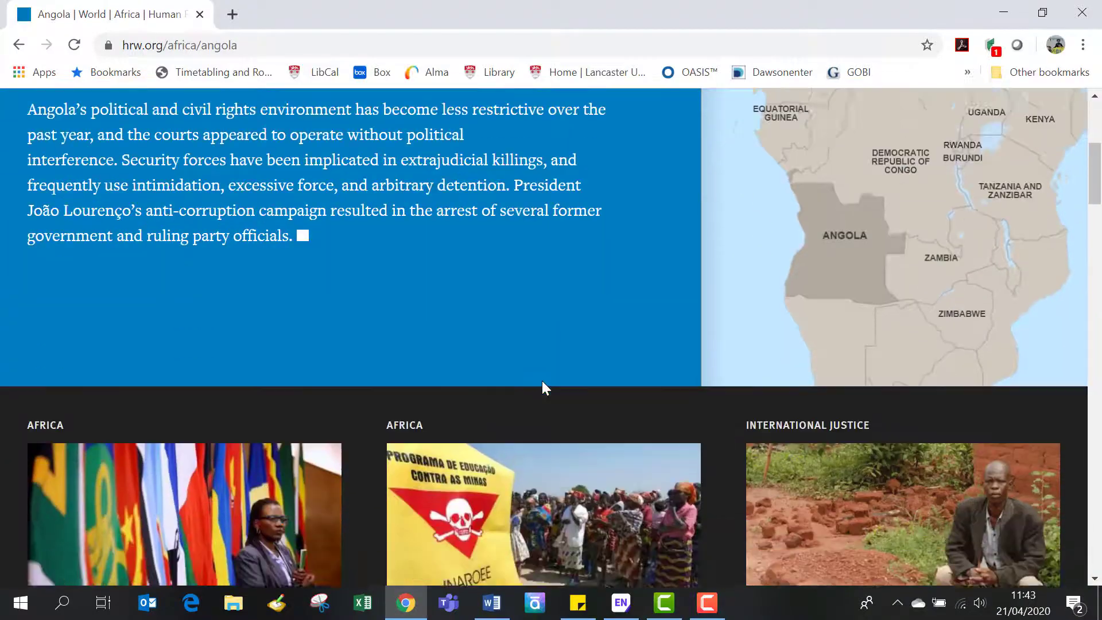
scroll(546, 388, "down", 20)
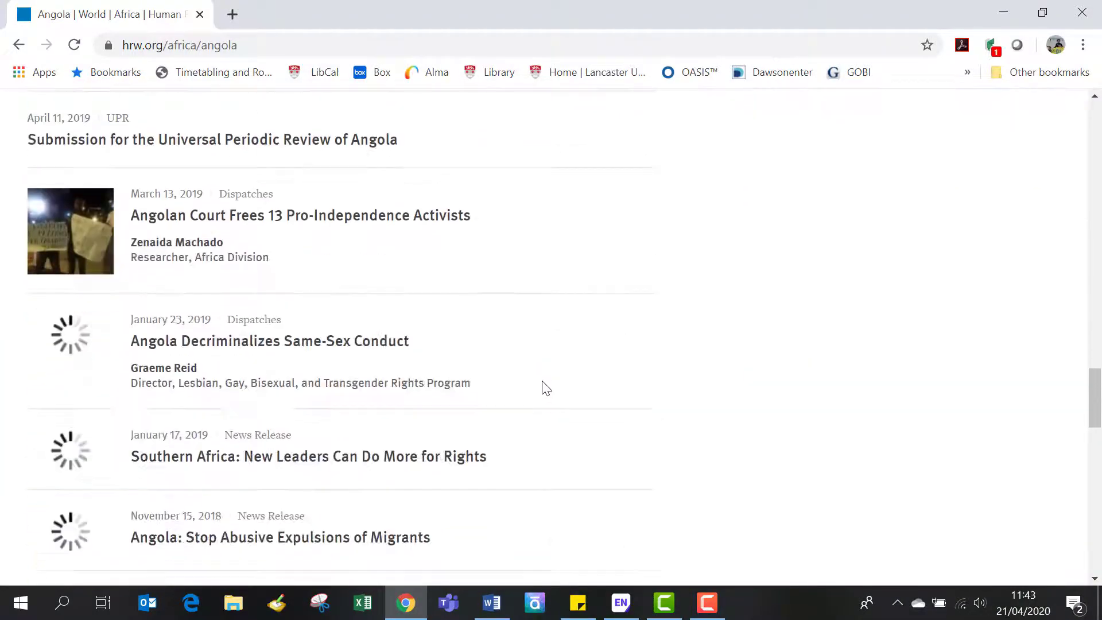
scroll(542, 380, "down", 3)
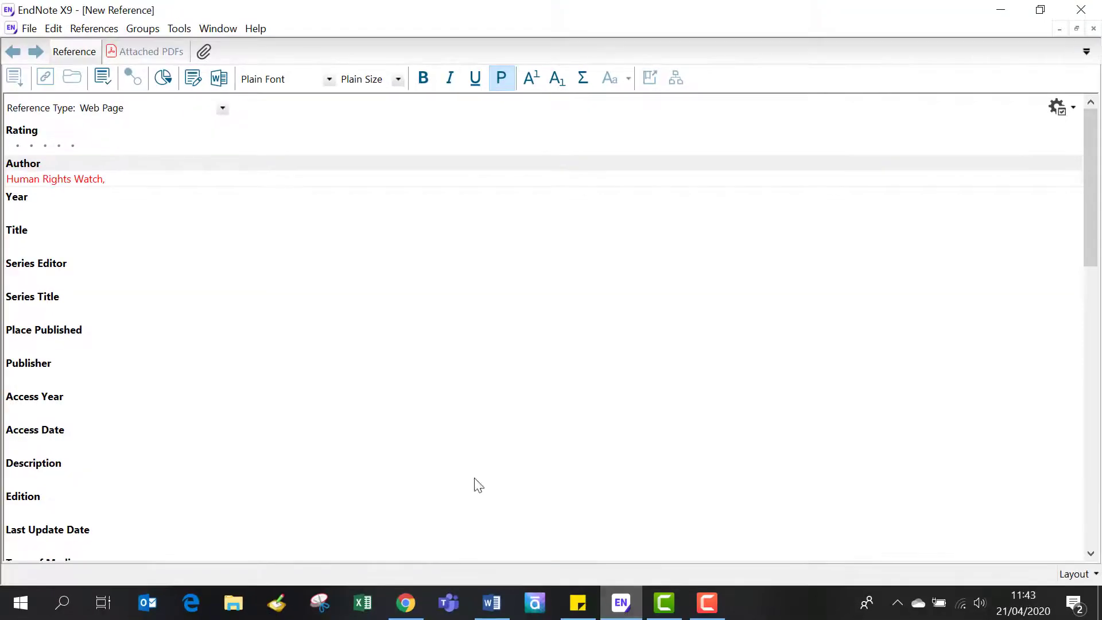
Step: Enter 2020 as the reference's publication year
left_click(30, 209)
type("2020")
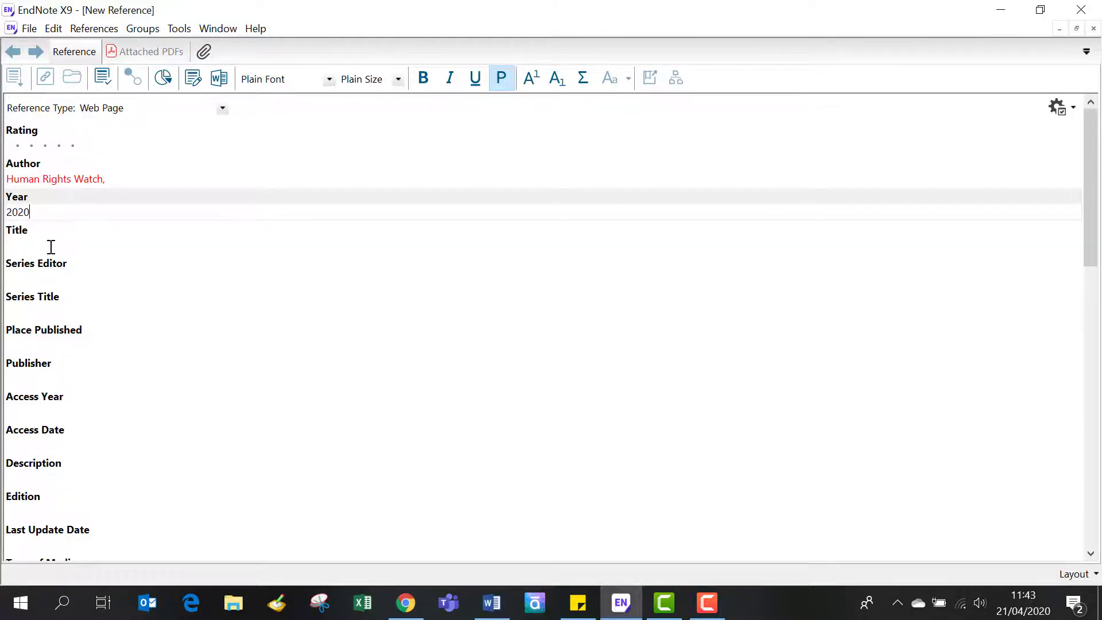
left_click(51, 247)
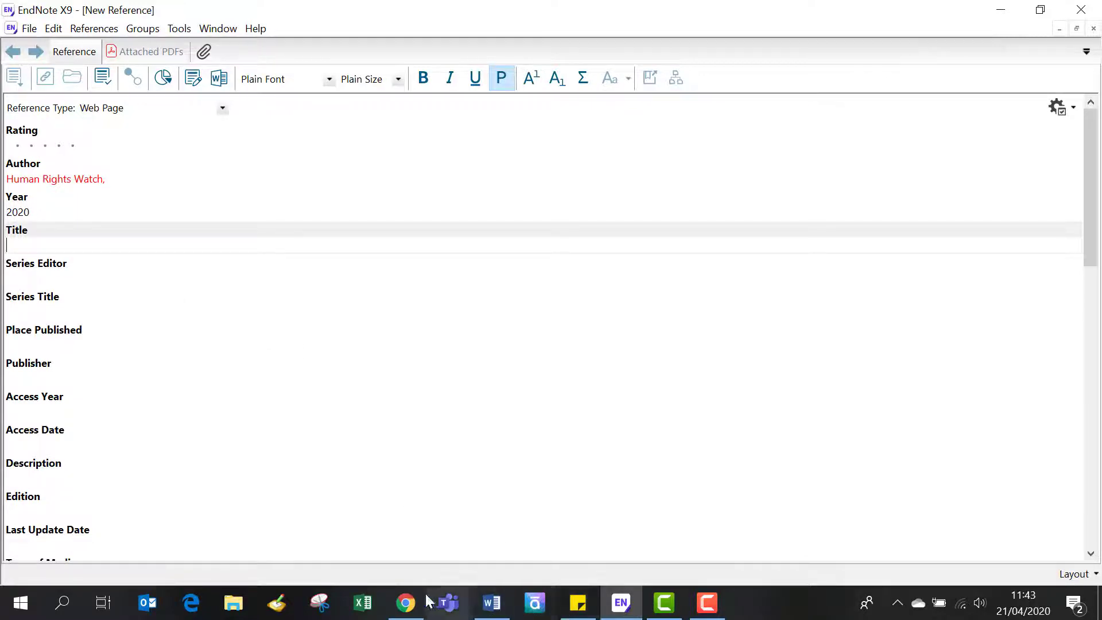
Step: Copy the 'Angola' heading from the Human Rights Watch page and paste it as the Title
left_click(405, 603)
scroll(546, 283, "up", 15)
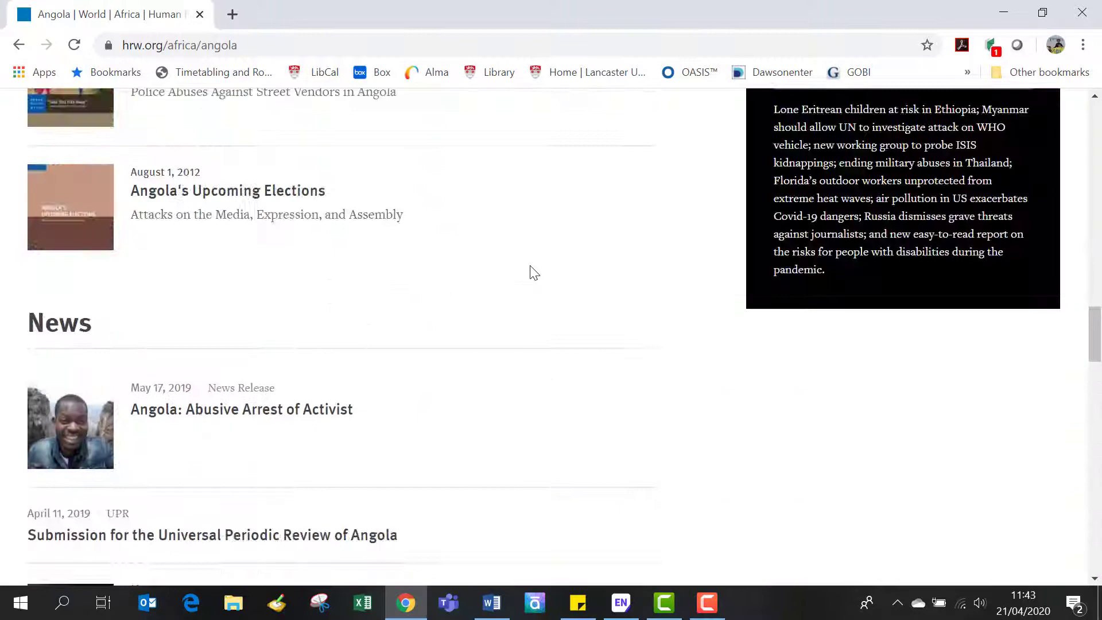
scroll(534, 273, "up", 15)
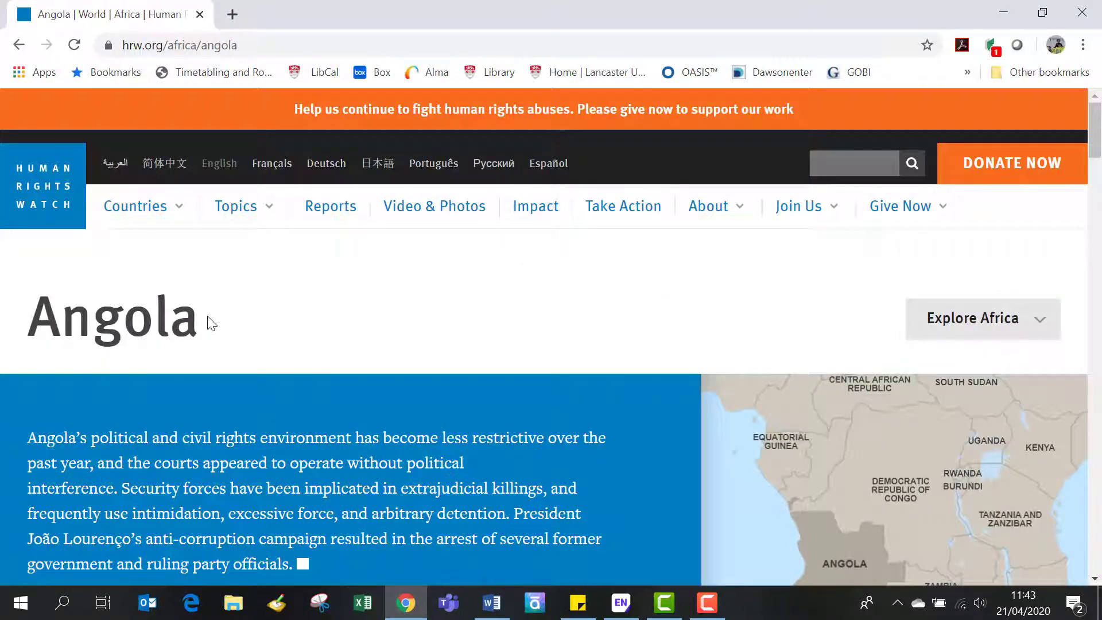
left_click_drag(212, 323, 32, 321)
key("ctrl+c")
right_click(43, 321)
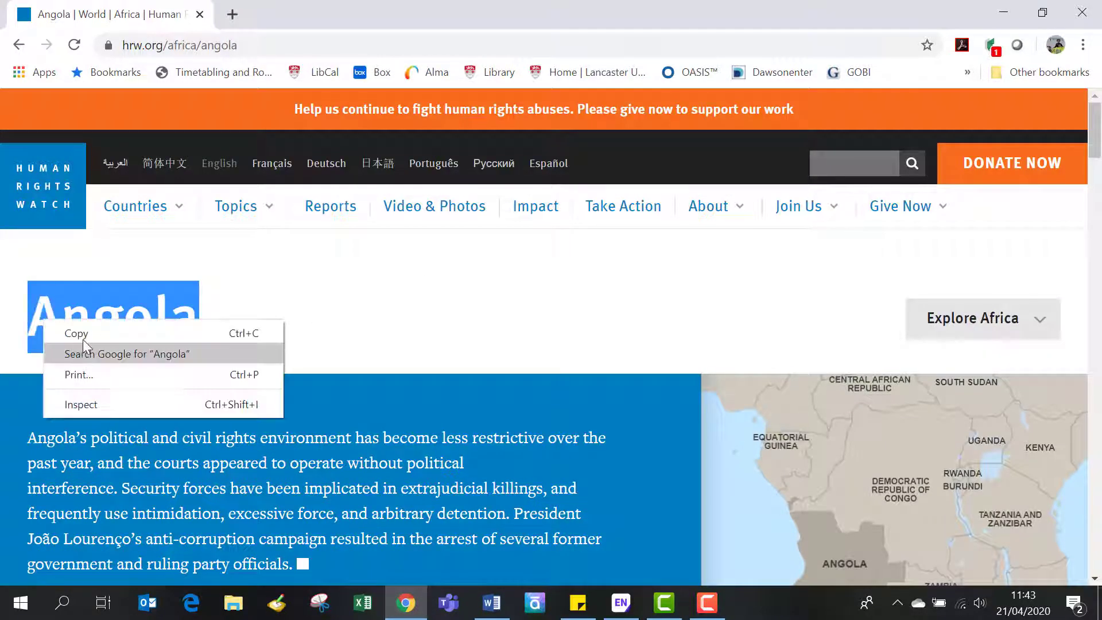
left_click(82, 334)
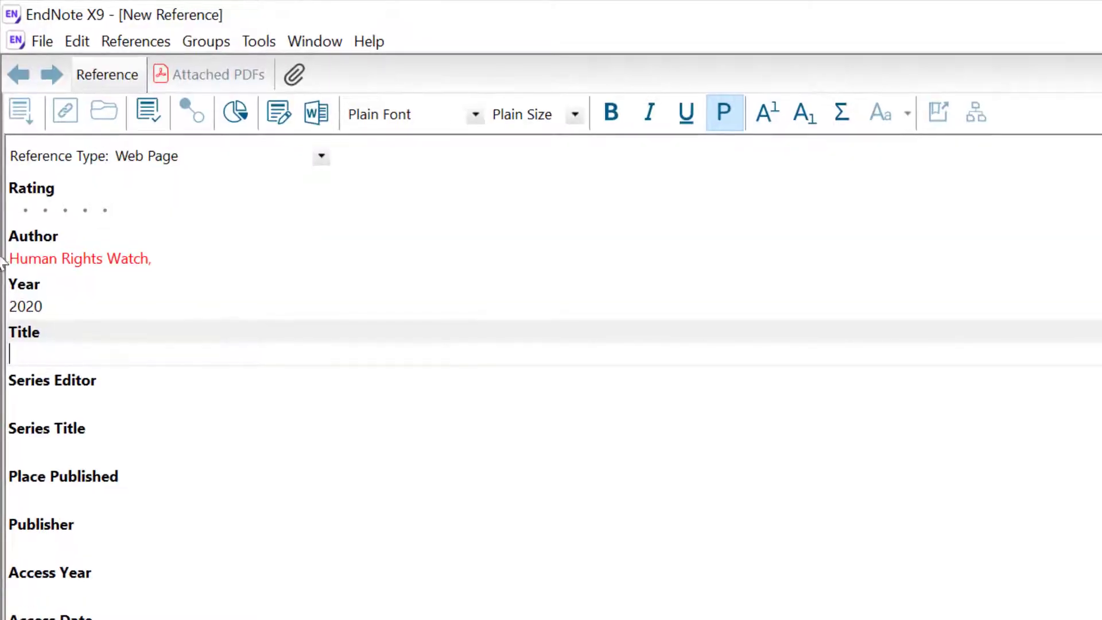
right_click(64, 356)
left_click(105, 424)
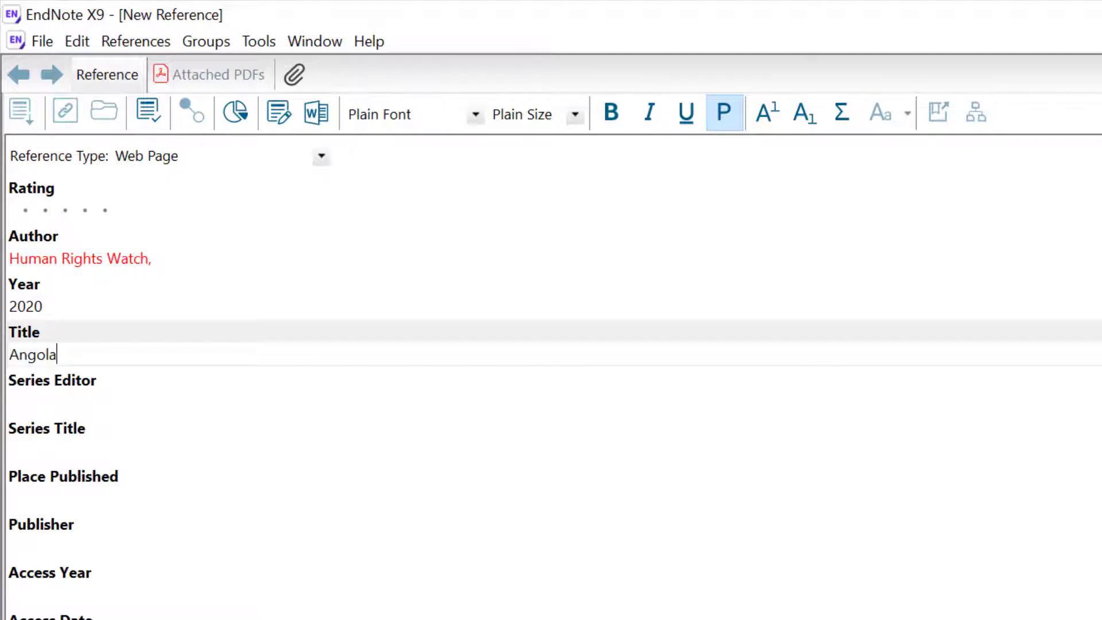
key("alt+Tab")
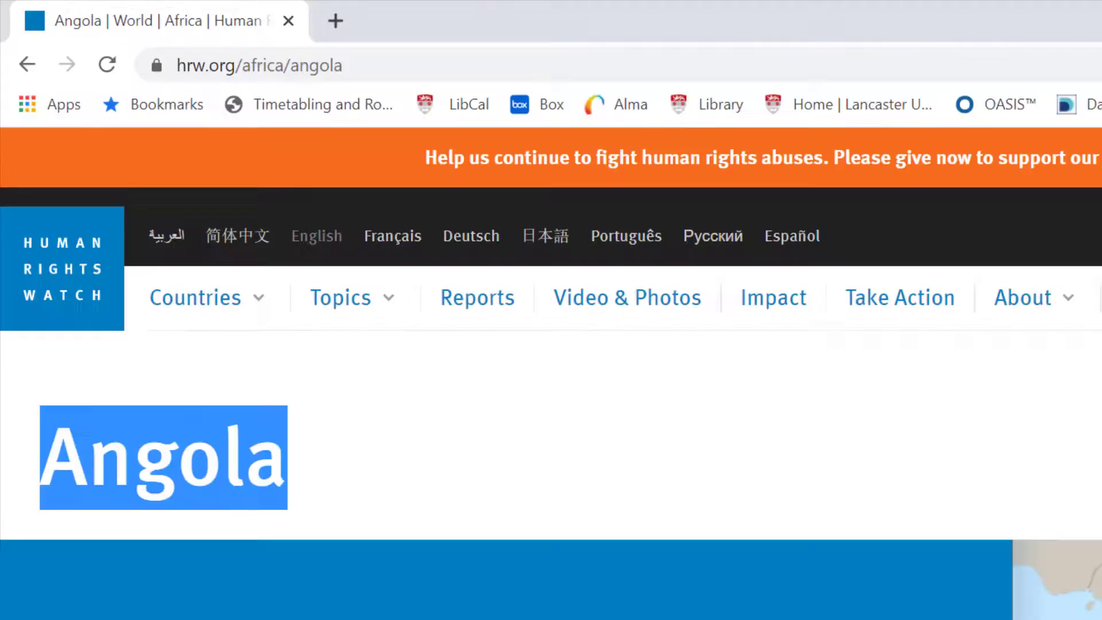
left_click(416, 60)
right_click(415, 63)
left_click(454, 195)
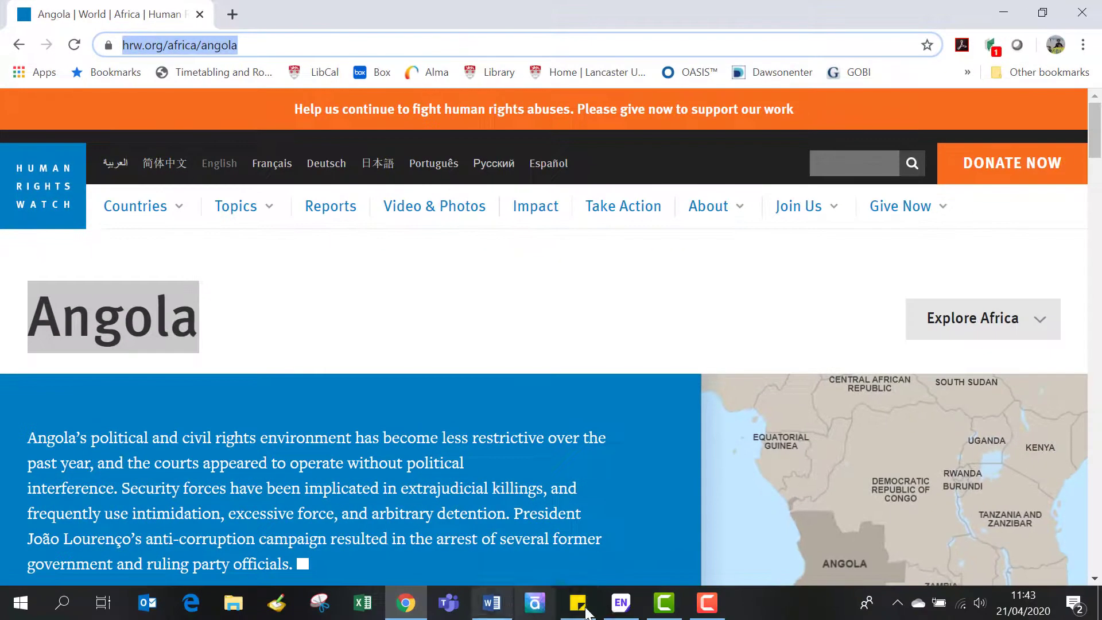
left_click(621, 603)
scroll(282, 465, "down", 2)
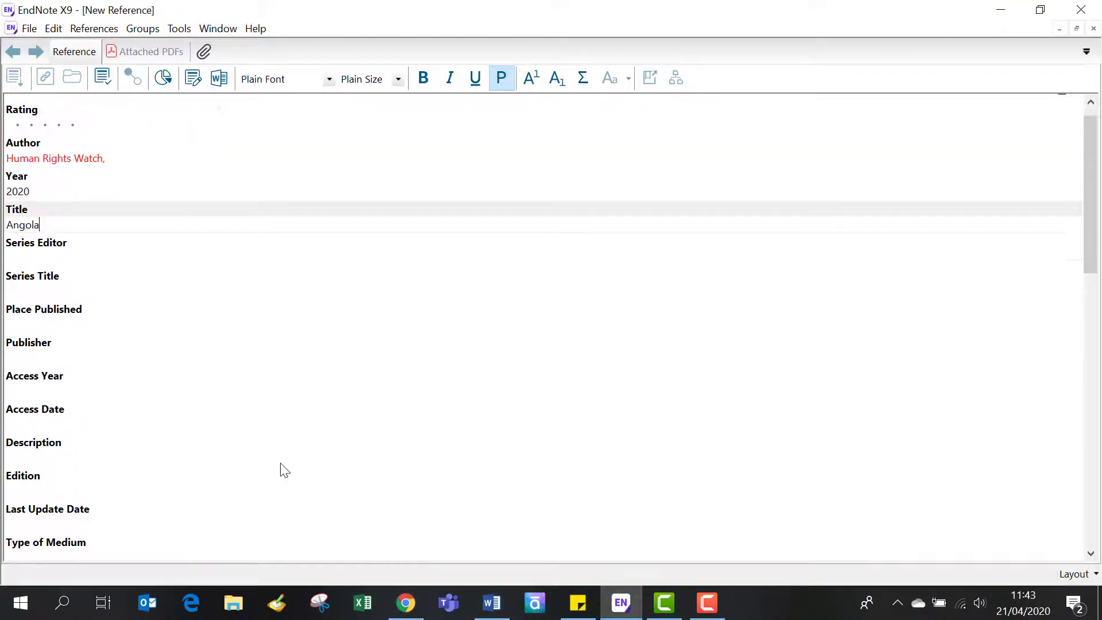
scroll(282, 464, "down", 6)
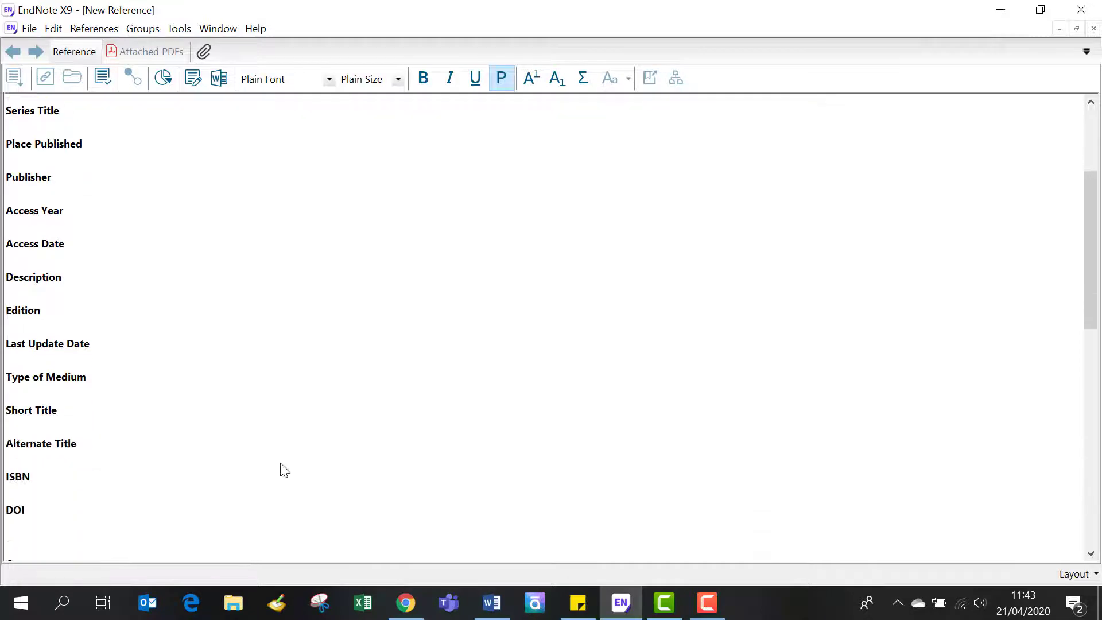
scroll(282, 467, "down", 7)
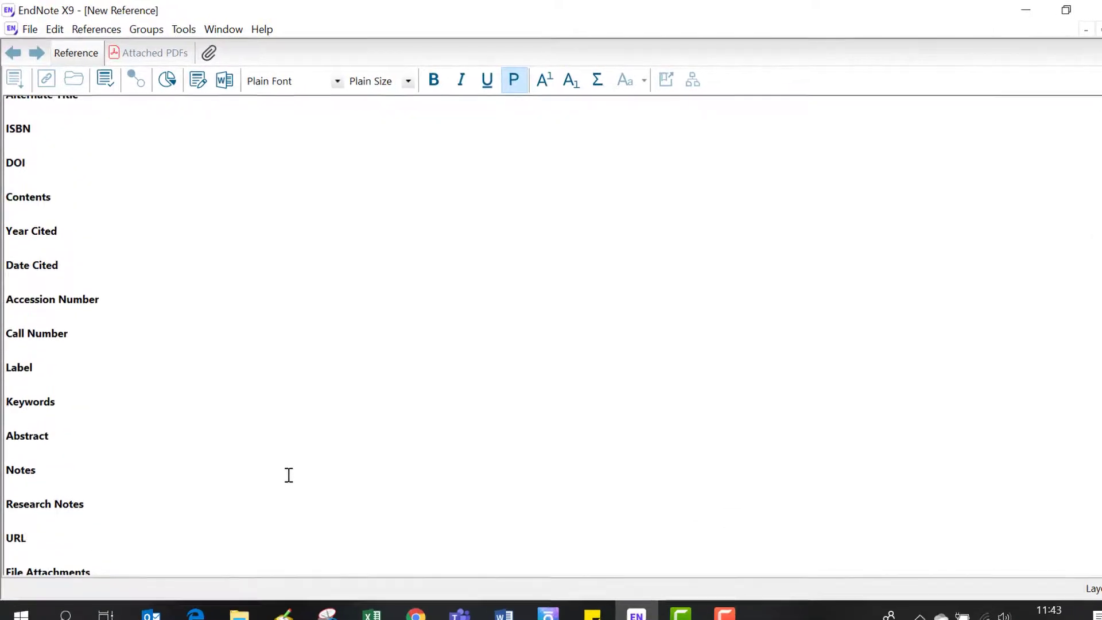
scroll(289, 475, "down", 1)
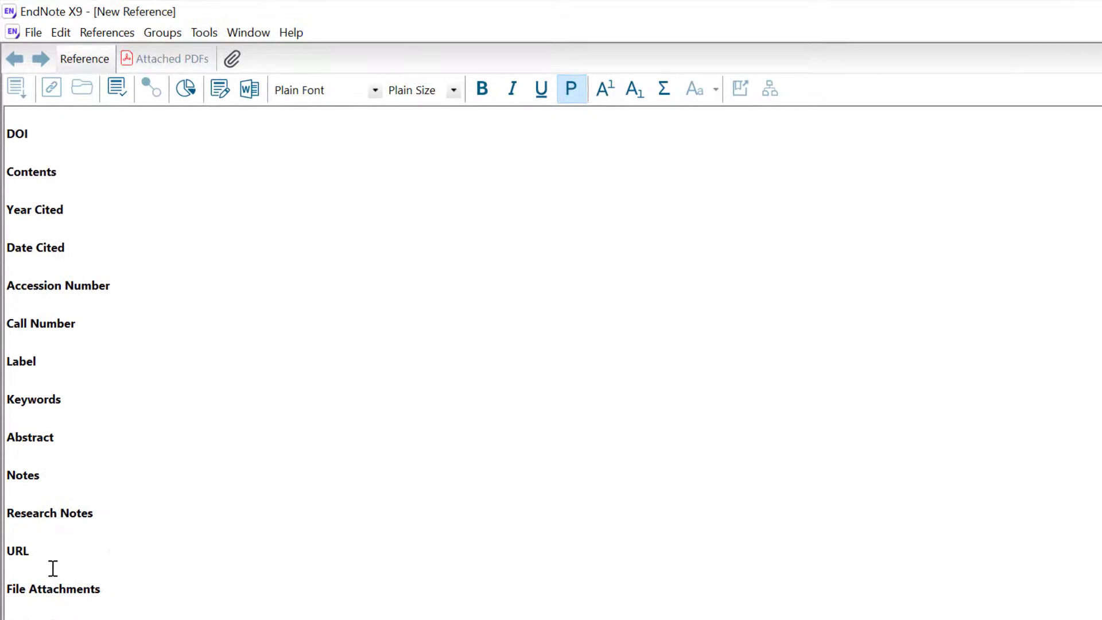
left_click(47, 512)
key("ctrl+v")
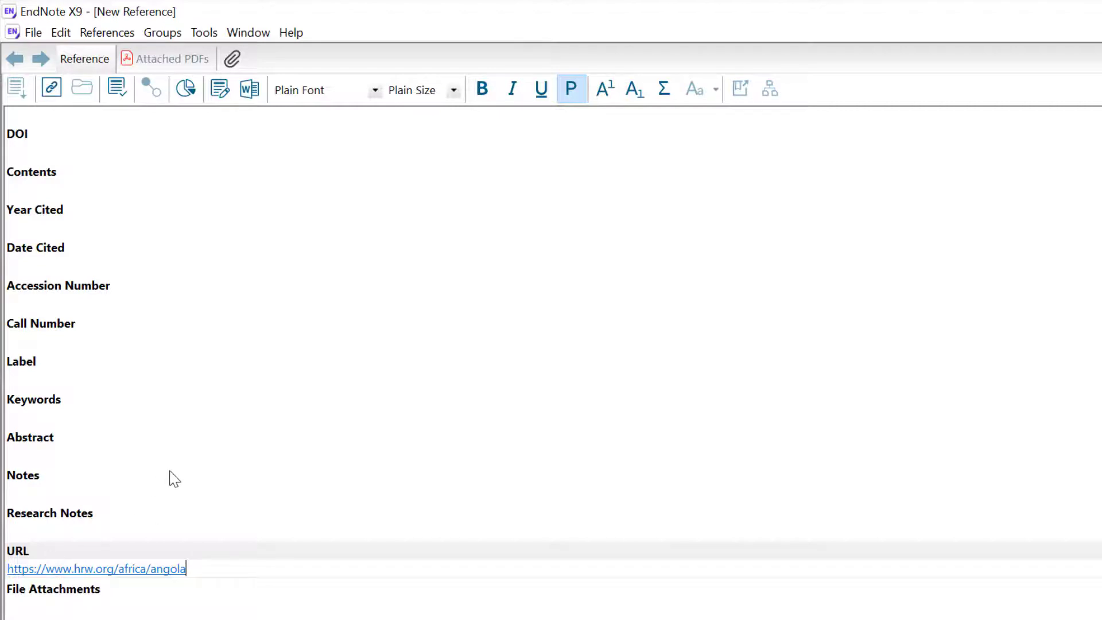
scroll(171, 474, "up", 1)
scroll(171, 471, "up", 8)
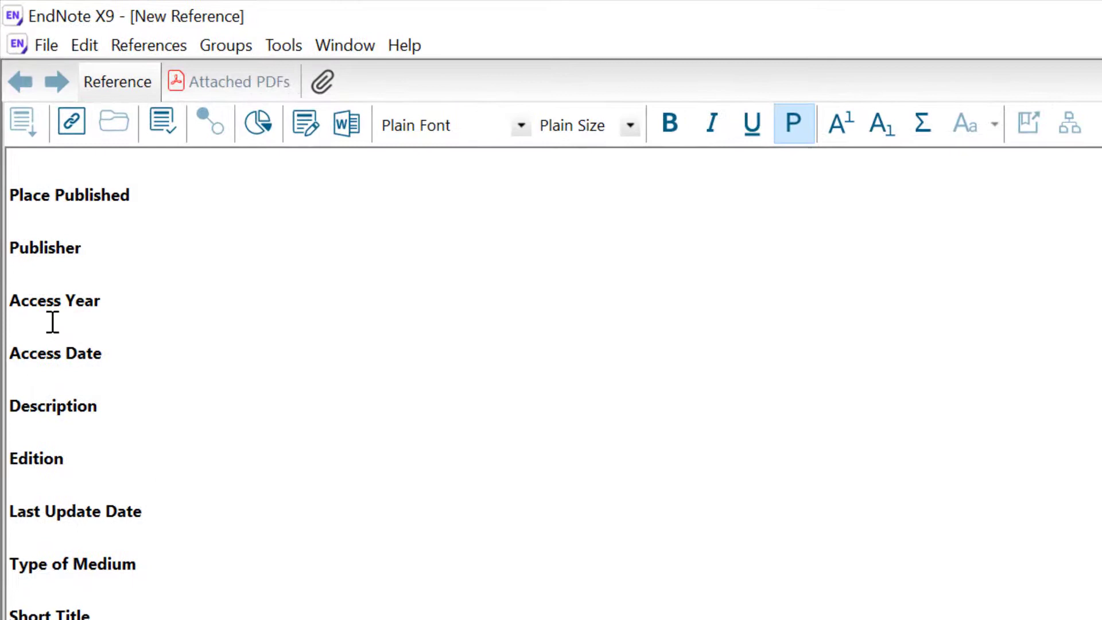
Step: Fill in Access Year 2020 and Access Date 15 Dec
left_click(52, 322)
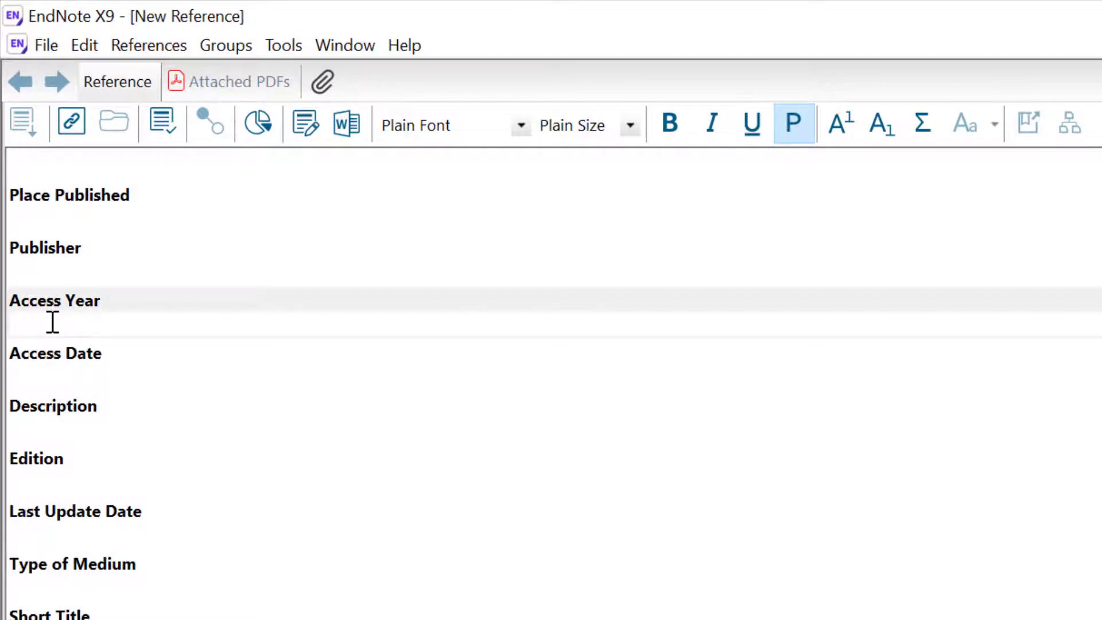
type("2020")
left_click(54, 369)
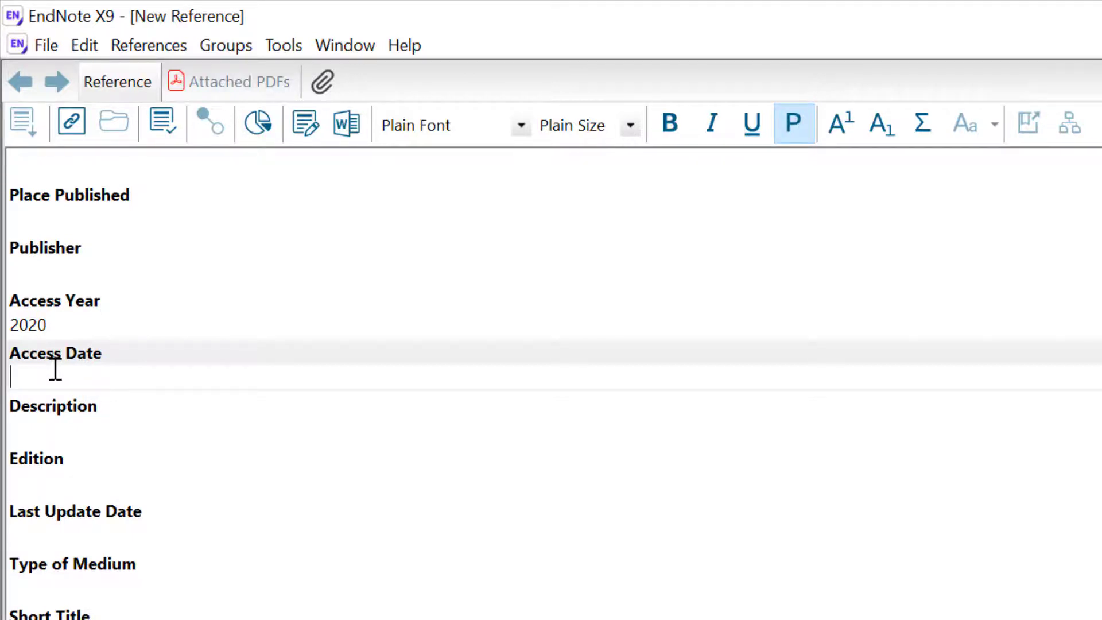
type("15 Dec")
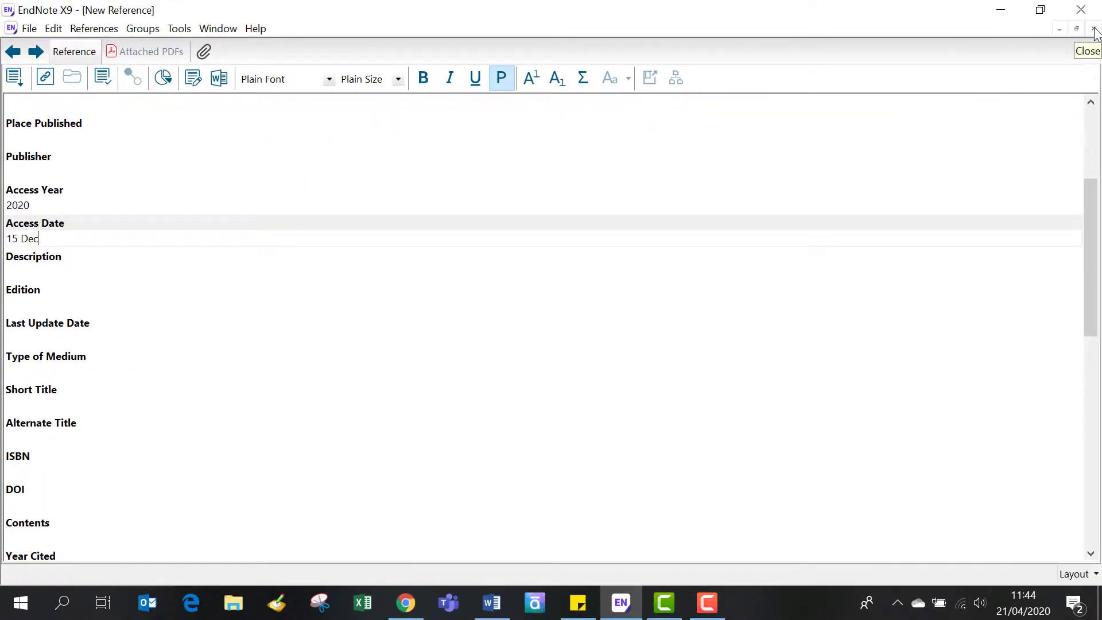
Step: Close the reference to save it and keep Harvard Lancaster as the output style
left_click(1094, 29)
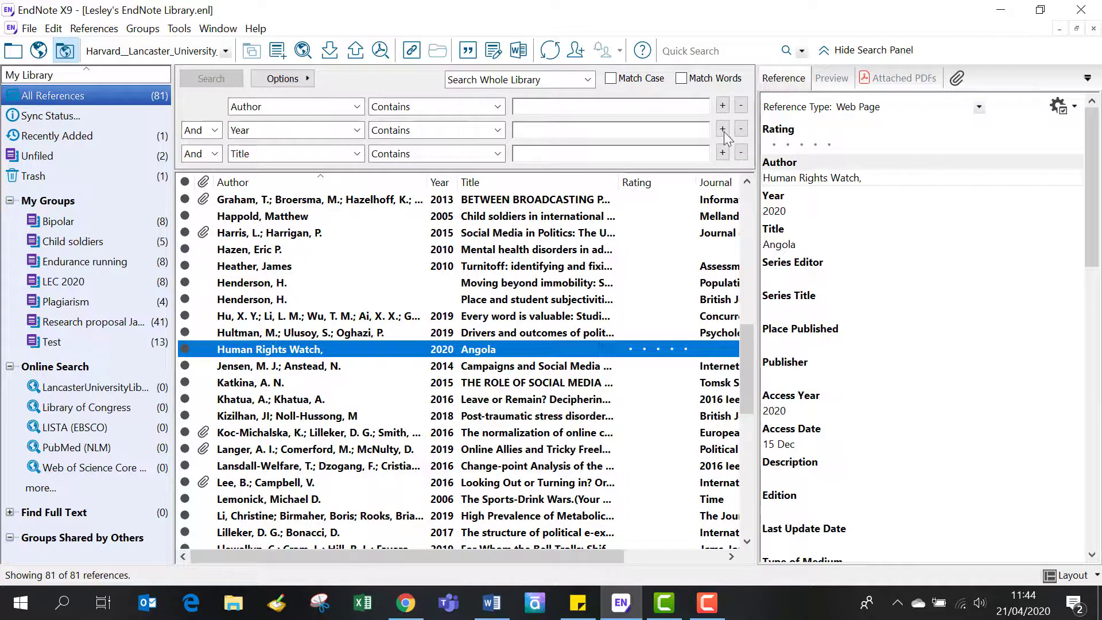
left_click(226, 50)
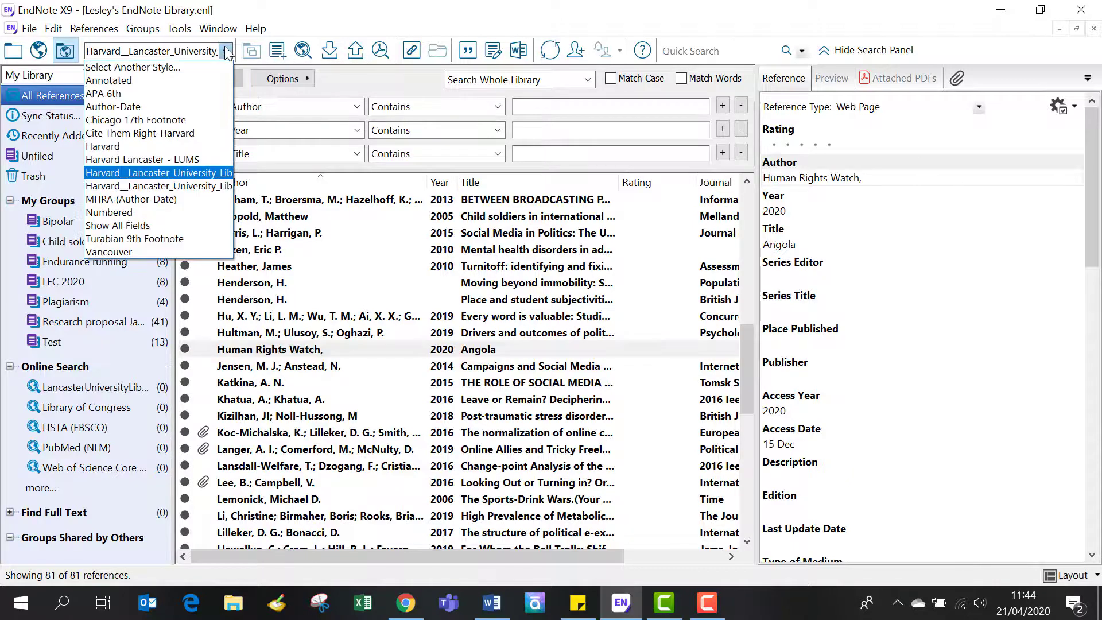
left_click(198, 174)
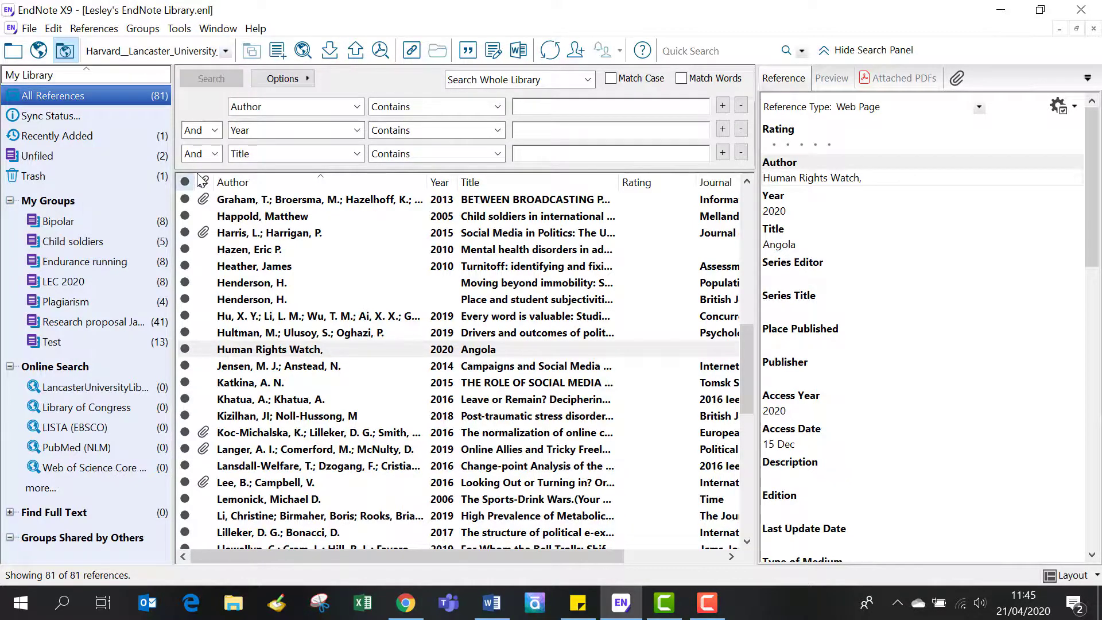
left_click(313, 350)
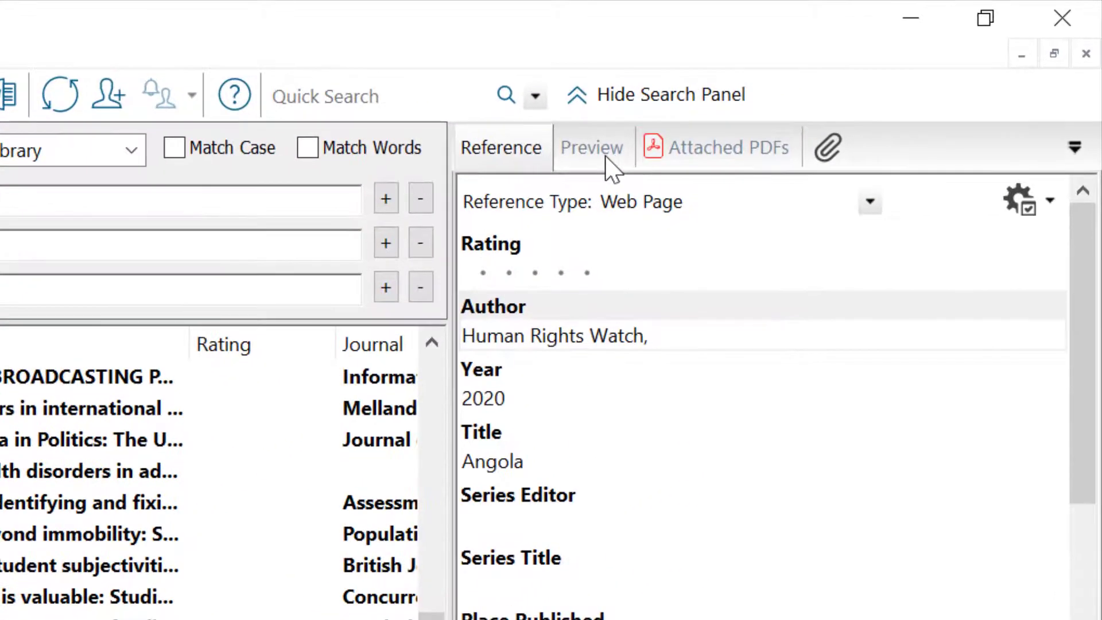
left_click(692, 129)
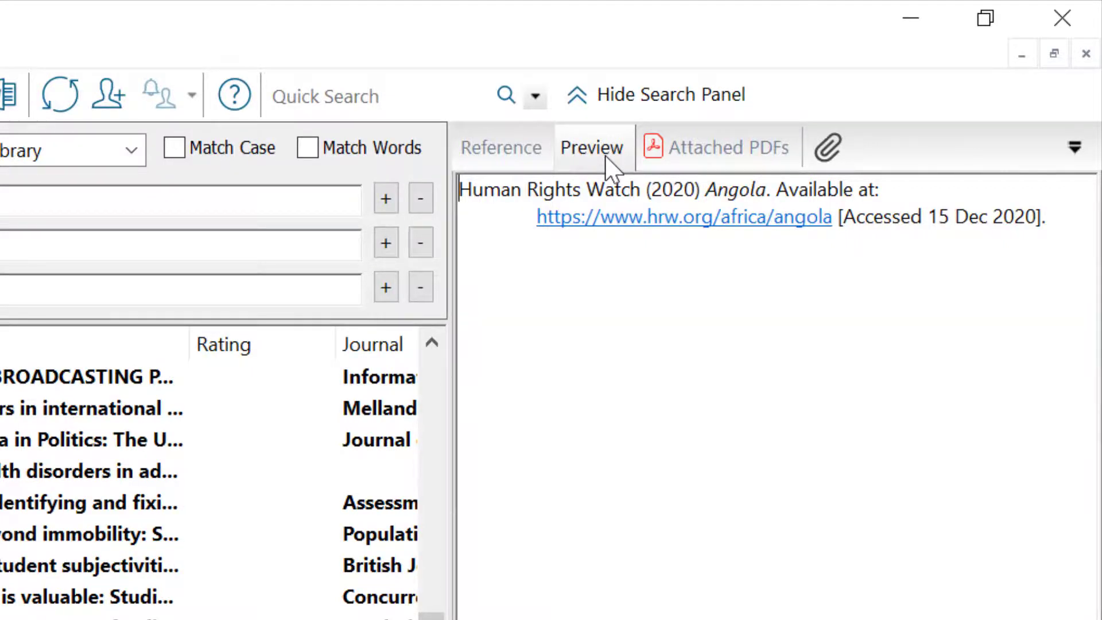
left_click(505, 158)
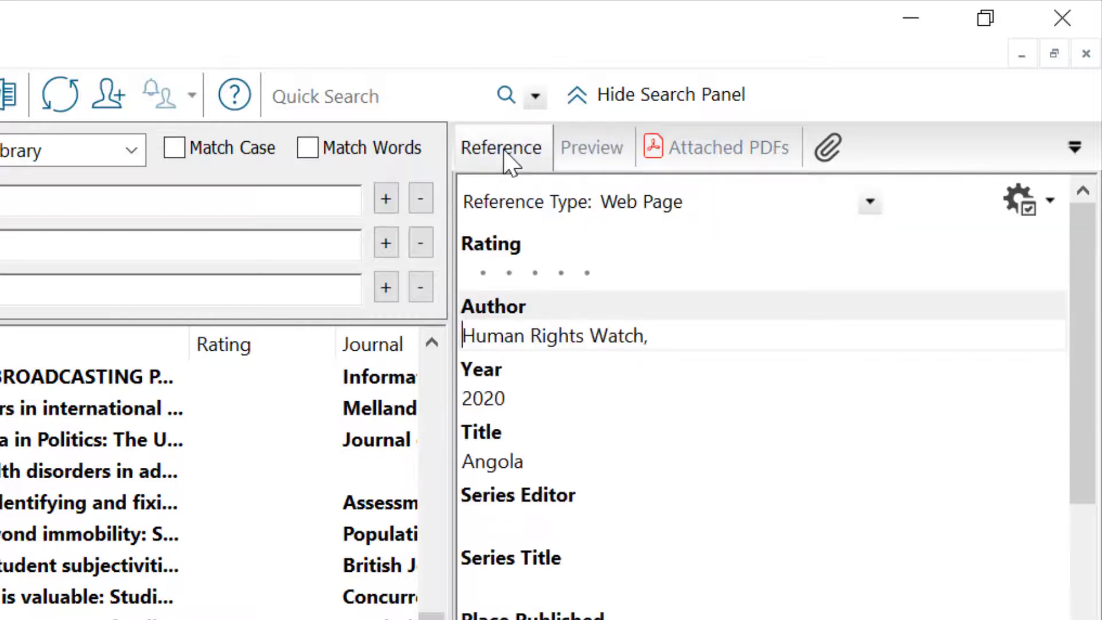